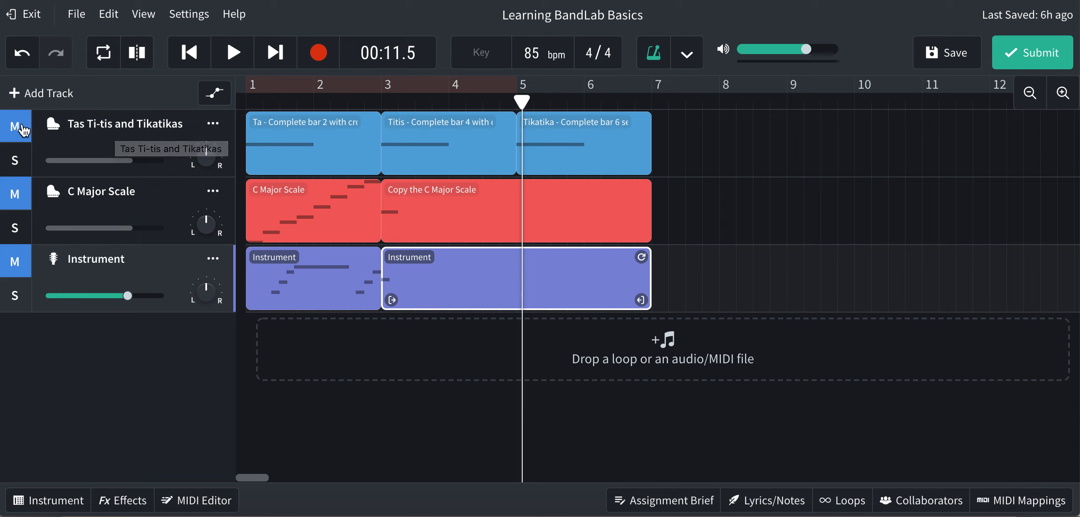
# Unmute and select the Tas Ti-tis and Tikatikas track, and review the exercise list in the assignment brief
pyautogui.click(18, 128)
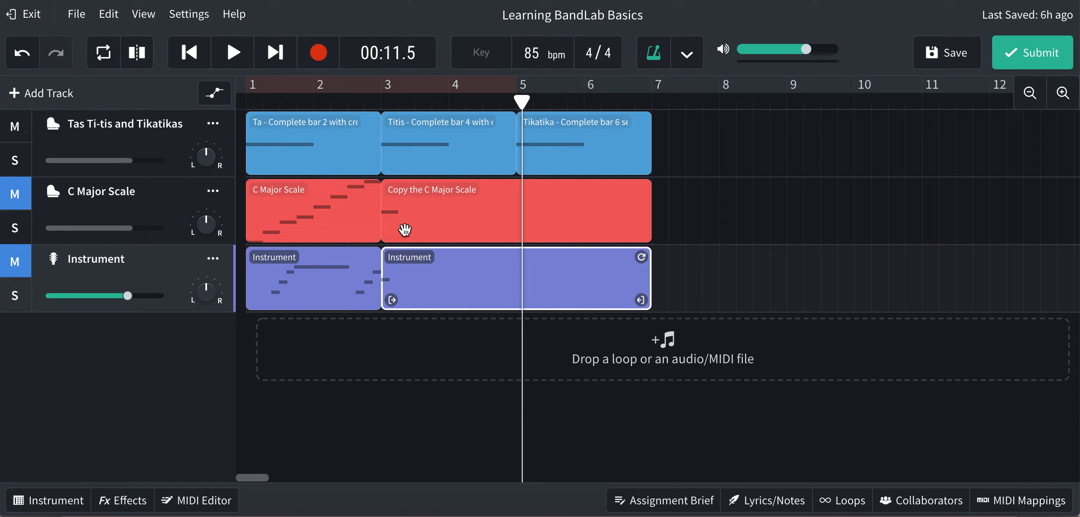
pyautogui.click(676, 504)
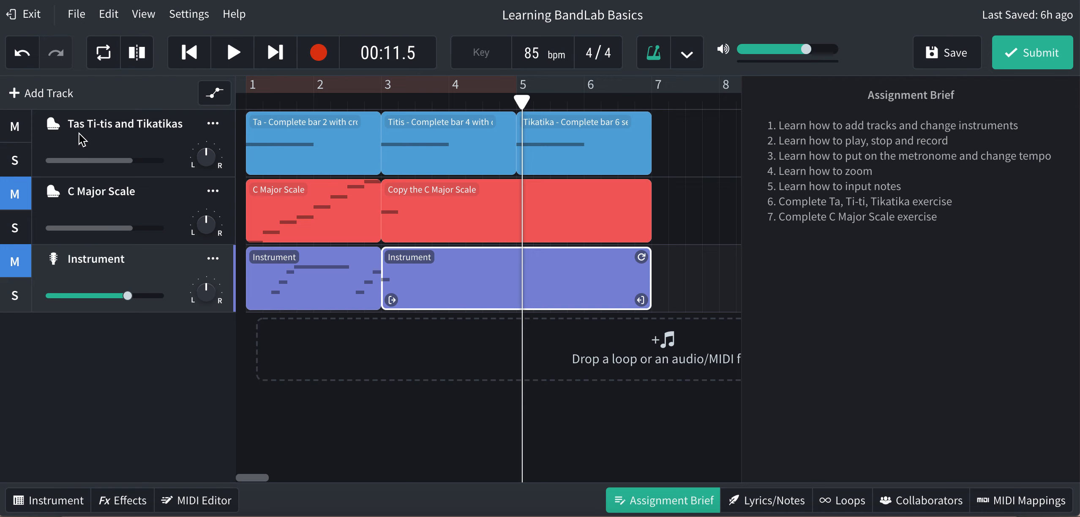
pyautogui.click(92, 140)
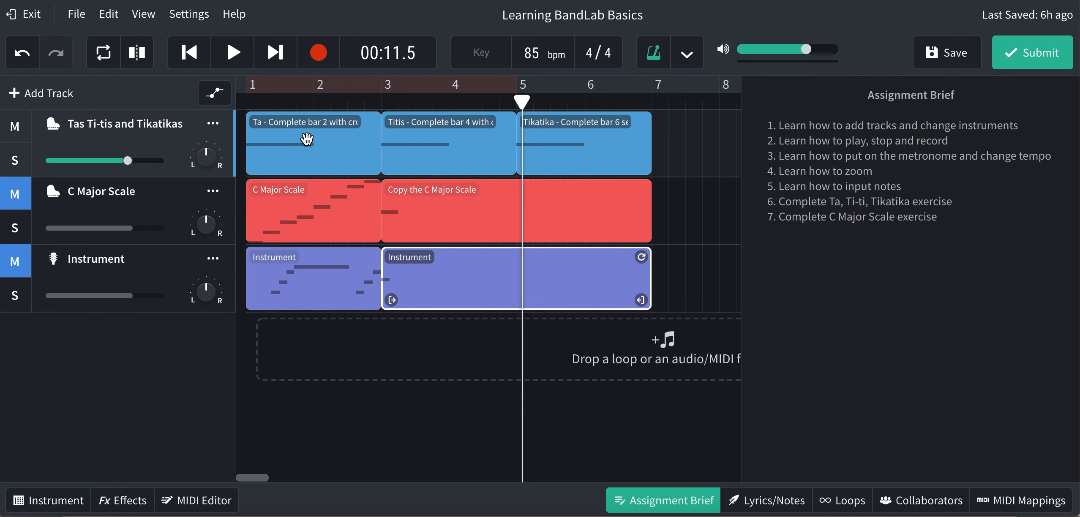
pyautogui.click(677, 502)
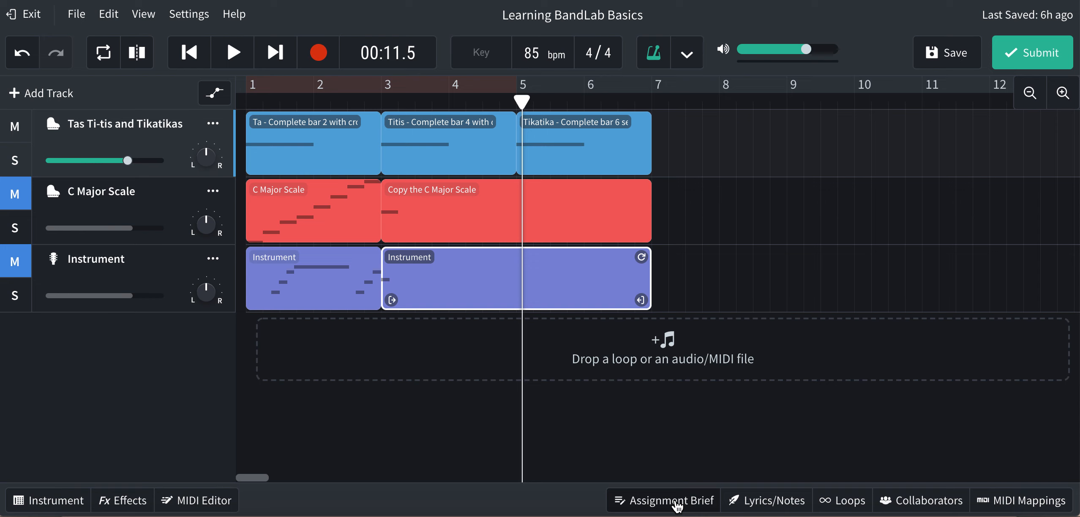
# Open the Ta region of the Tas Ti-tis and Tikatikas track for MIDI editing and play its example notes from the beginning
pyautogui.click(332, 138)
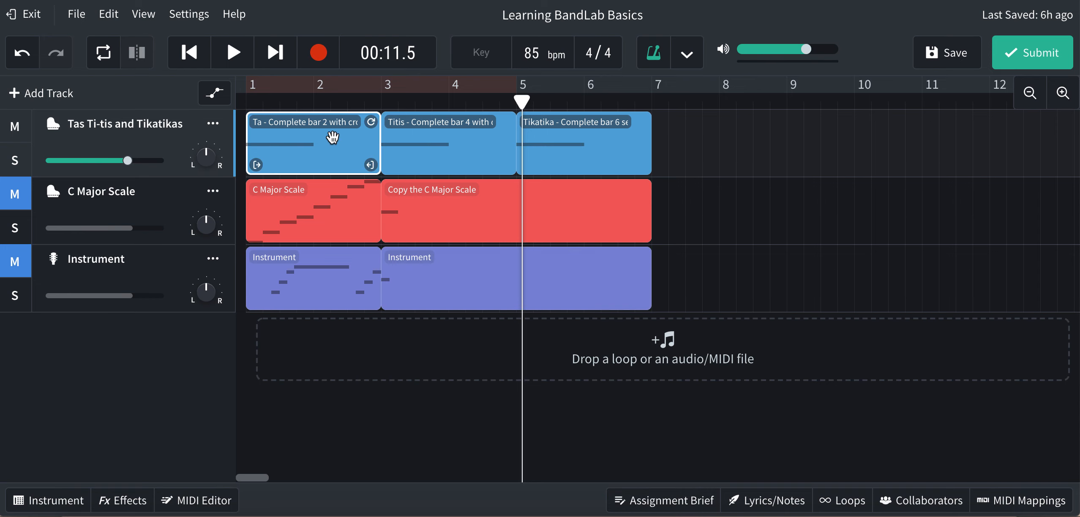
pyautogui.doubleClick(333, 137)
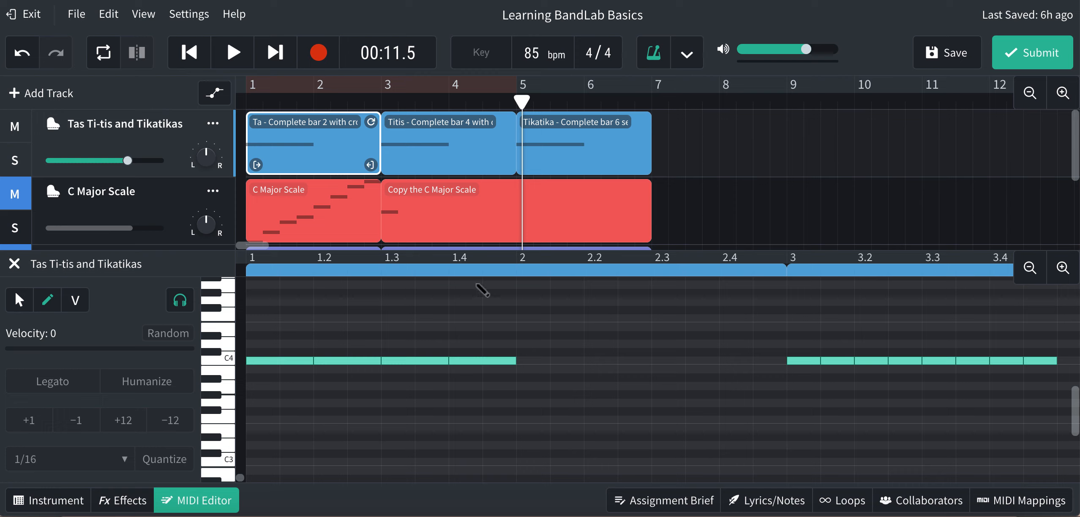
pyautogui.click(190, 52)
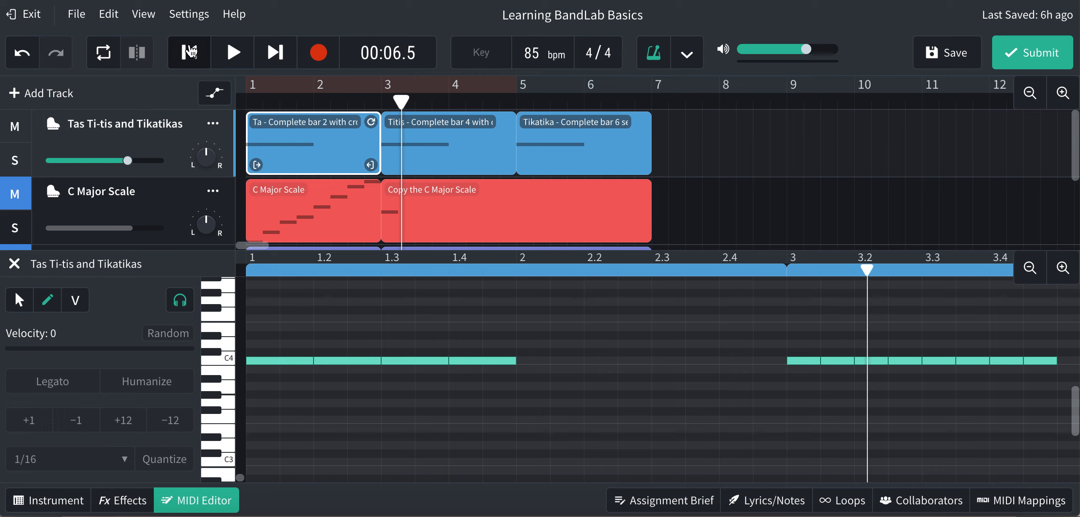
pyautogui.click(190, 51)
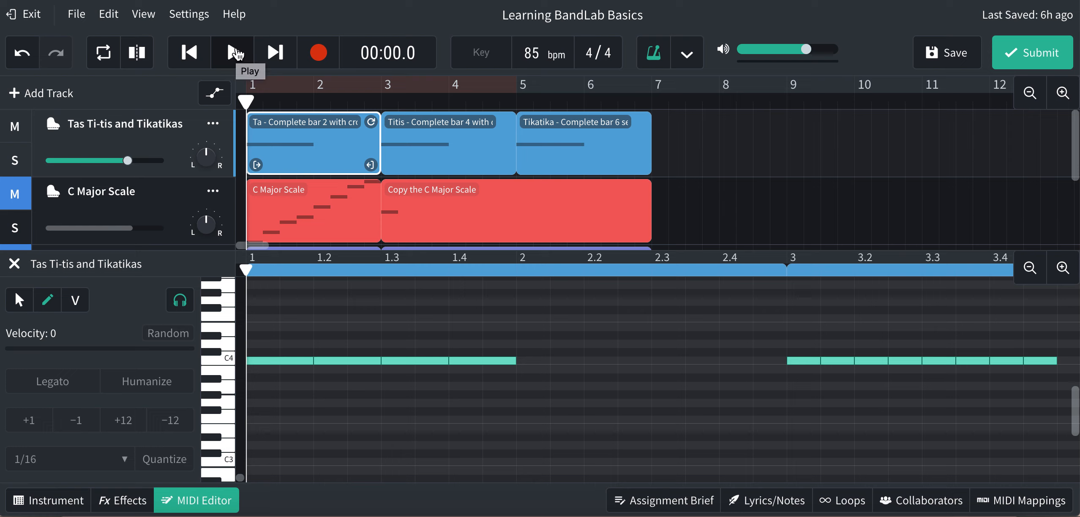
pyautogui.click(237, 52)
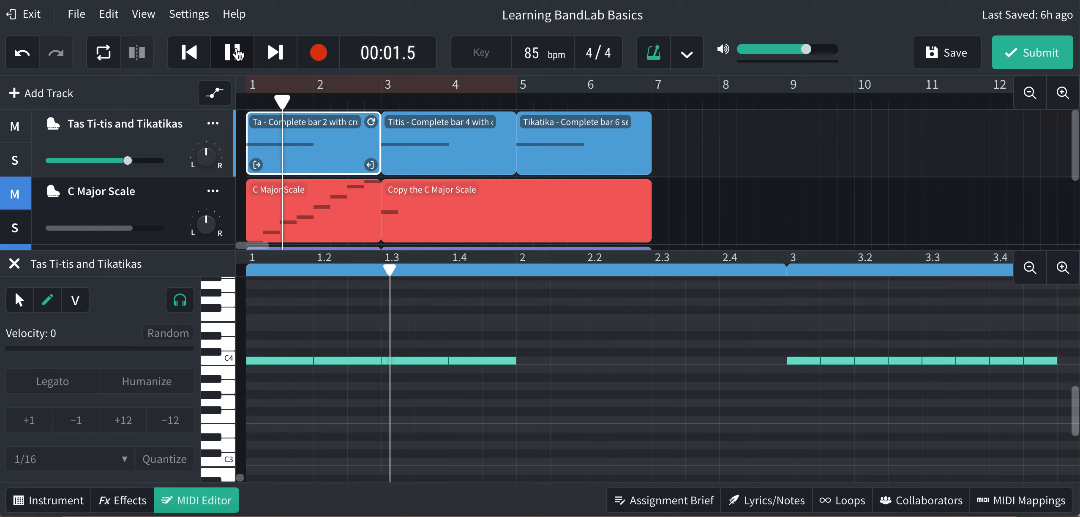
pyautogui.click(237, 53)
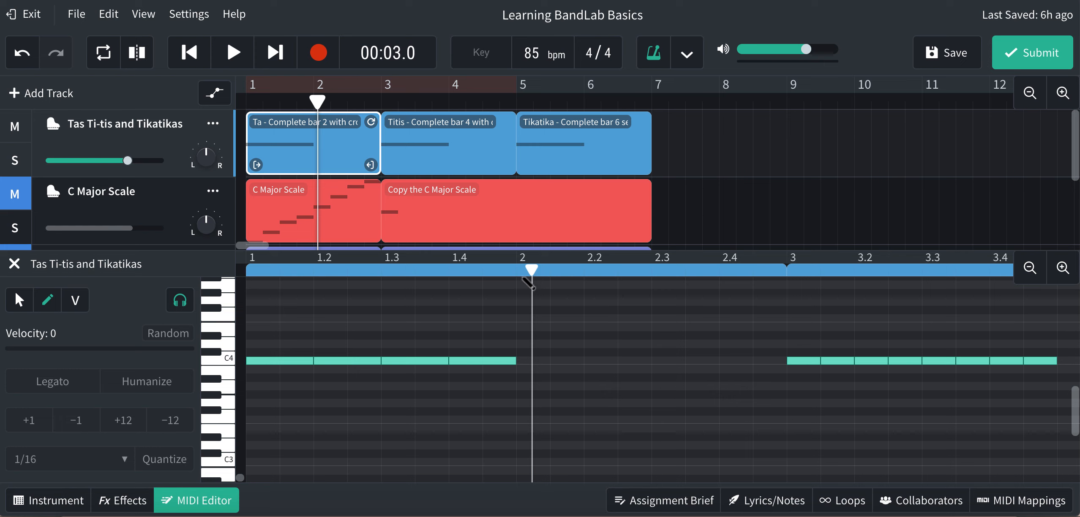
# Fill bar 2 with four one-beat notes on C4, extending the first note to a full beat
pyautogui.moveTo(532, 267); pyautogui.dragTo(443, 269)
pyautogui.click(533, 361)
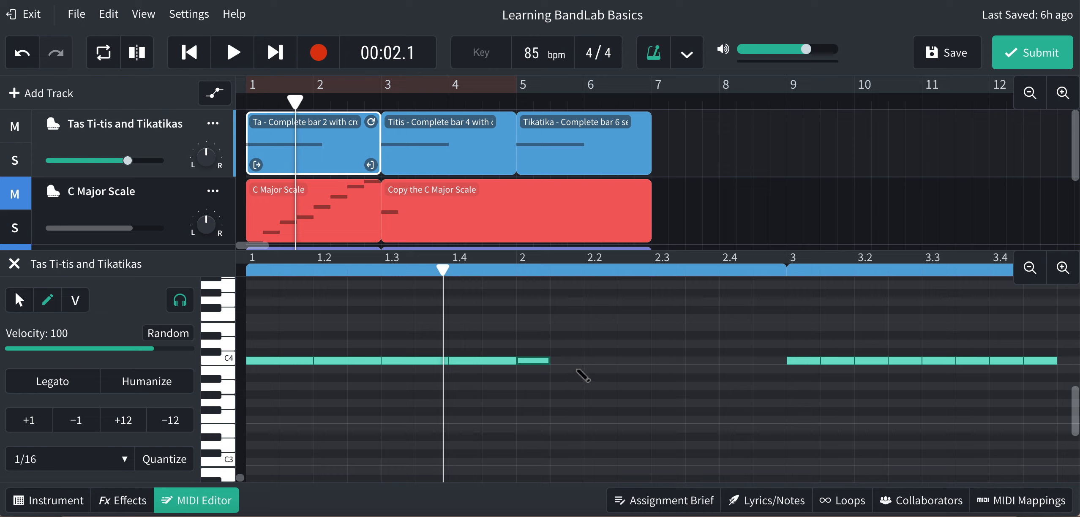
pyautogui.moveTo(547, 357); pyautogui.dragTo(582, 362)
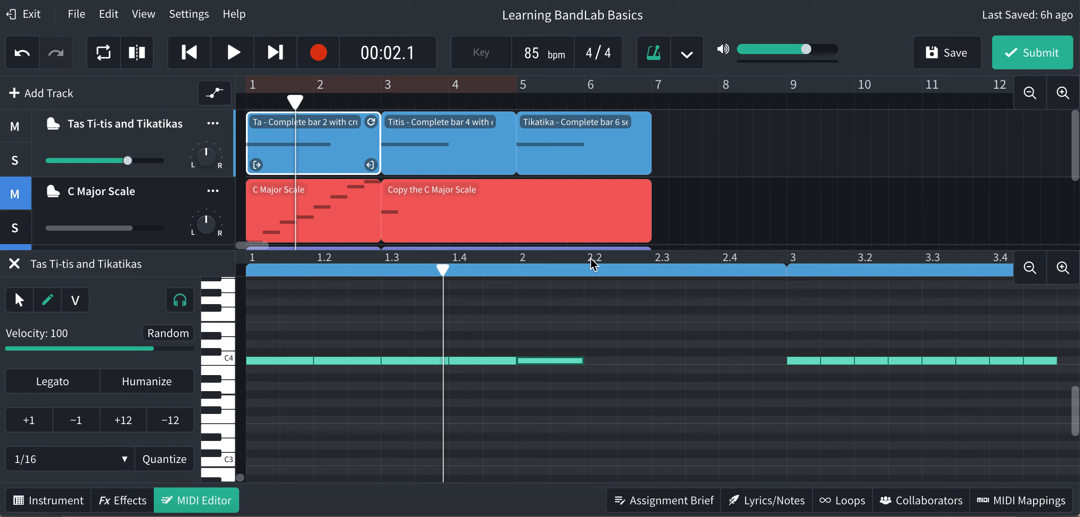
pyautogui.click(593, 361)
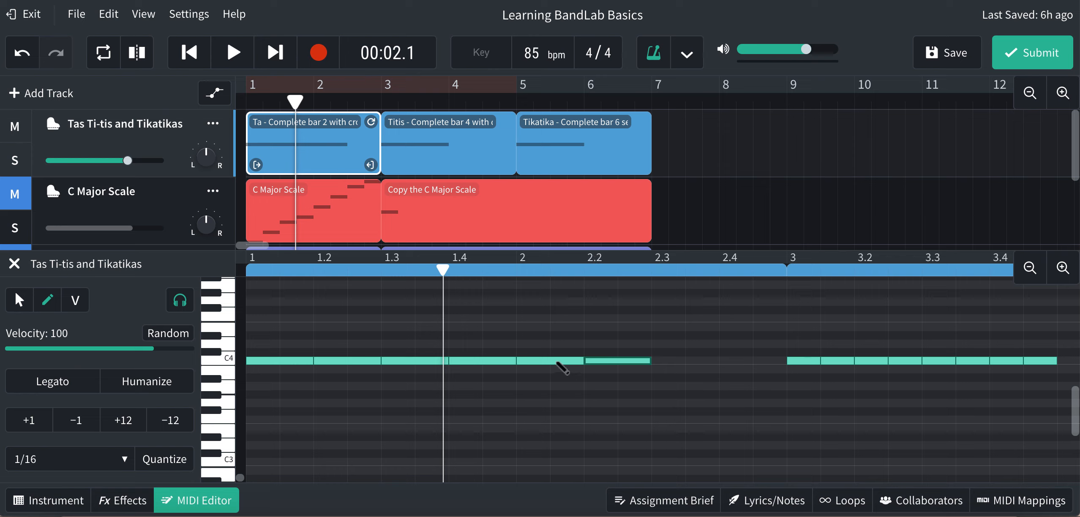
pyautogui.click(662, 361)
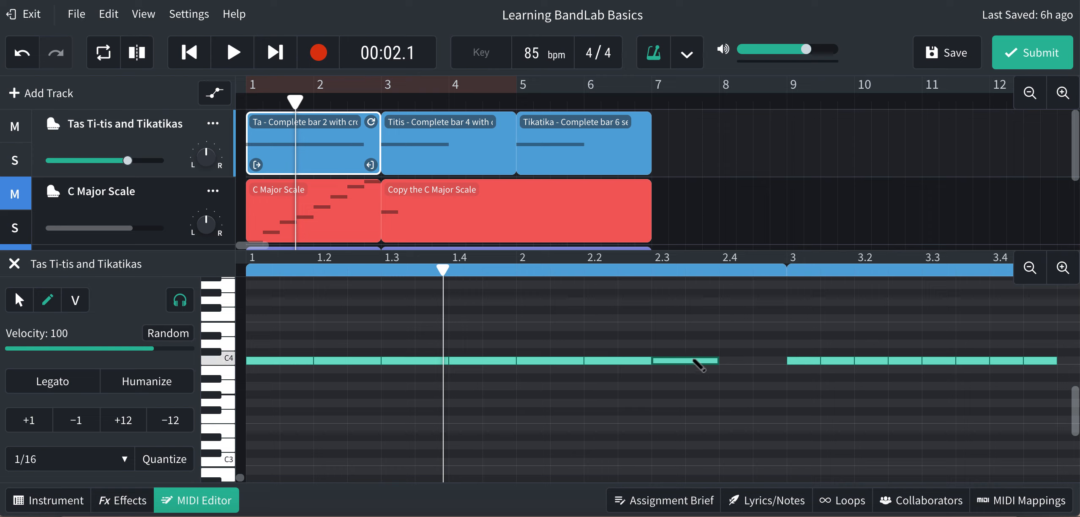
pyautogui.click(729, 361)
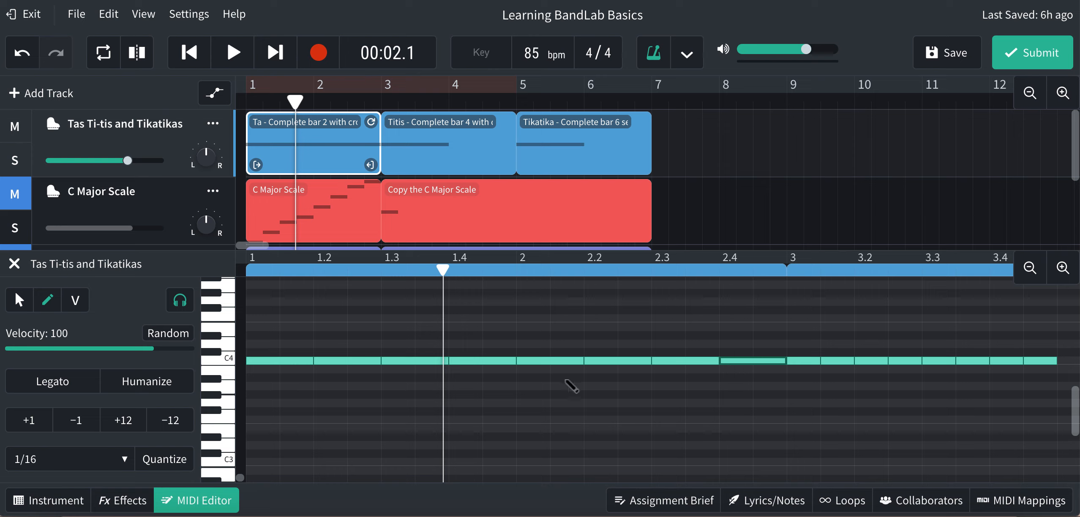
# Play back the example Titi notes from the start of bar 3
pyautogui.hscroll(5, 571, 385)
pyautogui.hscroll(2, 571, 385)
pyautogui.scroll(-1, 465, 422)
pyautogui.moveTo(243, 479); pyautogui.dragTo(245, 479)
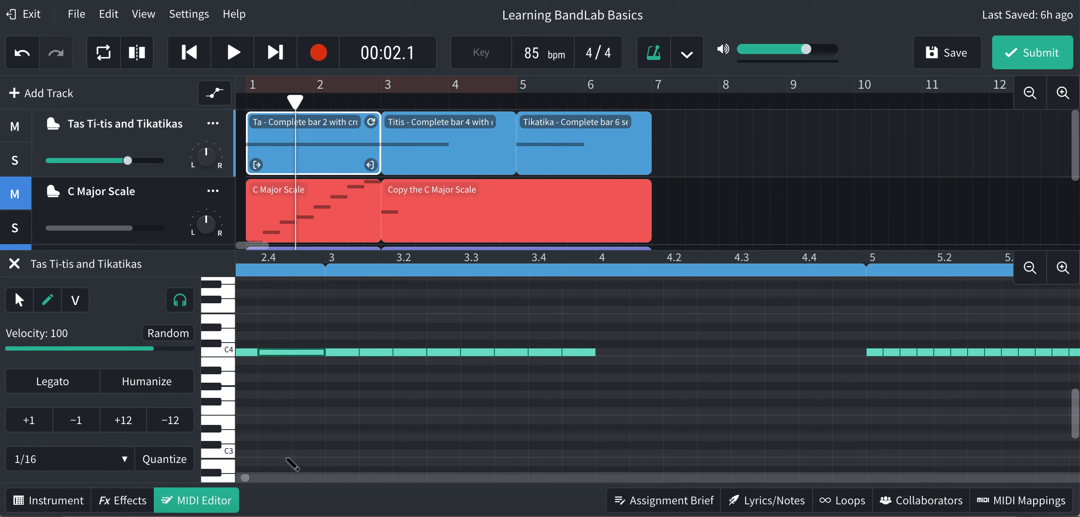
pyautogui.moveTo(380, 98)
pyautogui.mouseDown()
pyautogui.moveTo(369, 101)
pyautogui.moveTo(379, 99)
pyautogui.mouseUp()
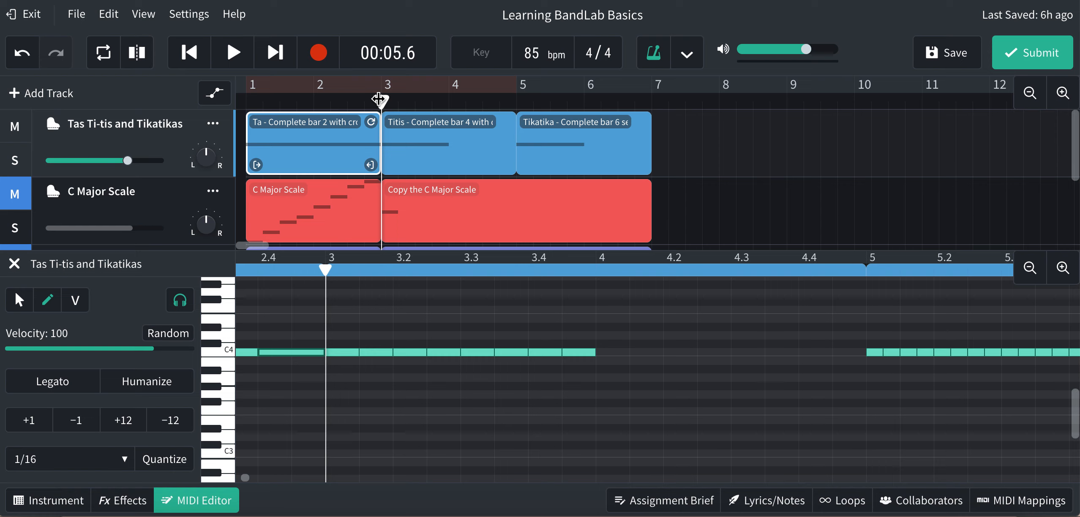
pyautogui.press('space')
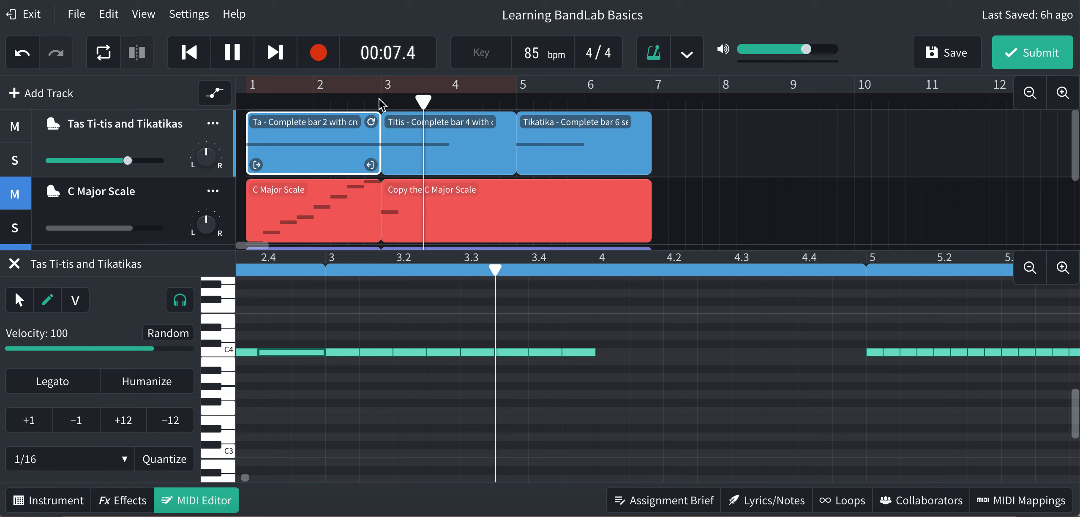
pyautogui.press('space')
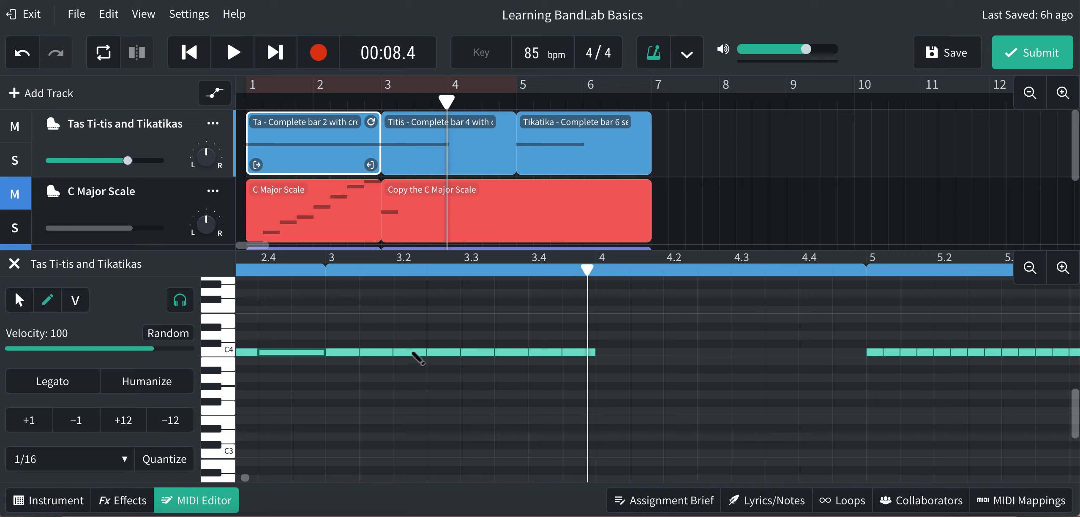
# Add two half-beat notes on C4 in the first beat of bar 4, shortening the first one to half a beat
pyautogui.click(605, 352)
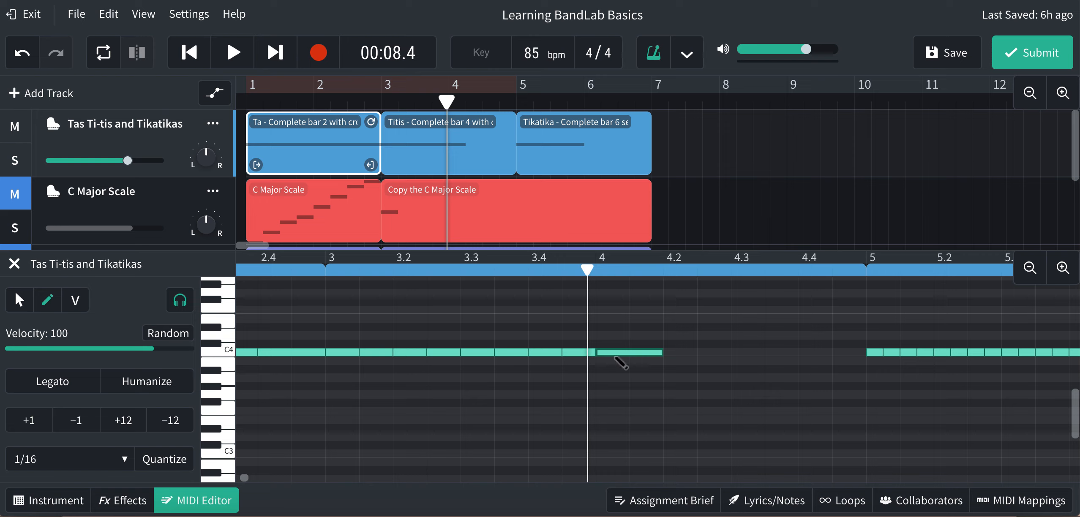
pyautogui.moveTo(661, 350); pyautogui.dragTo(629, 352)
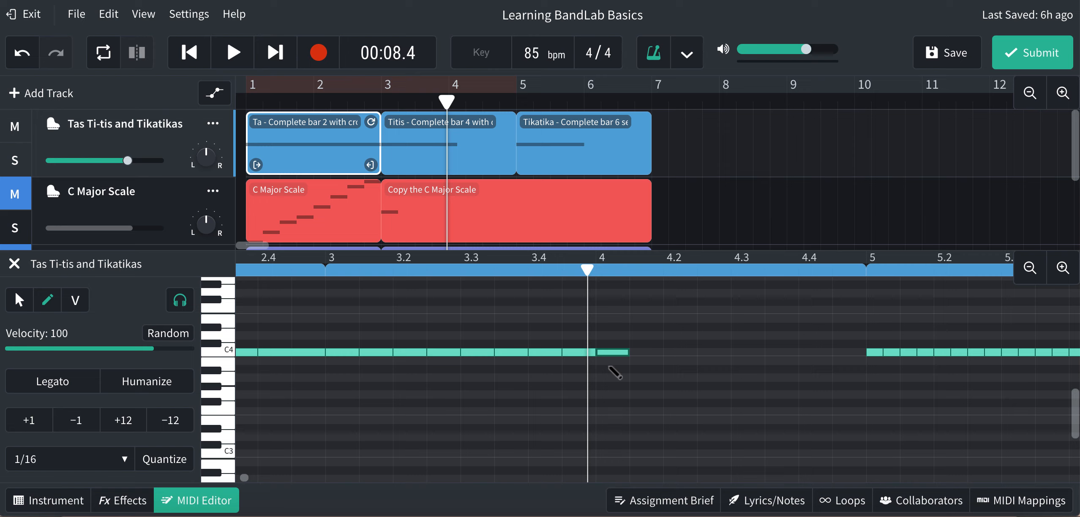
pyautogui.click(635, 352)
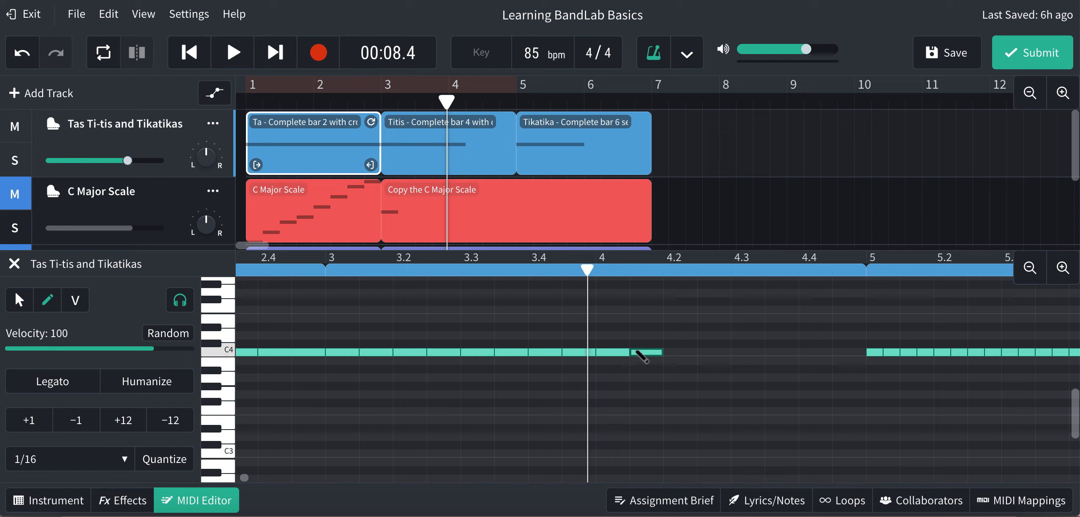
pyautogui.click(675, 347)
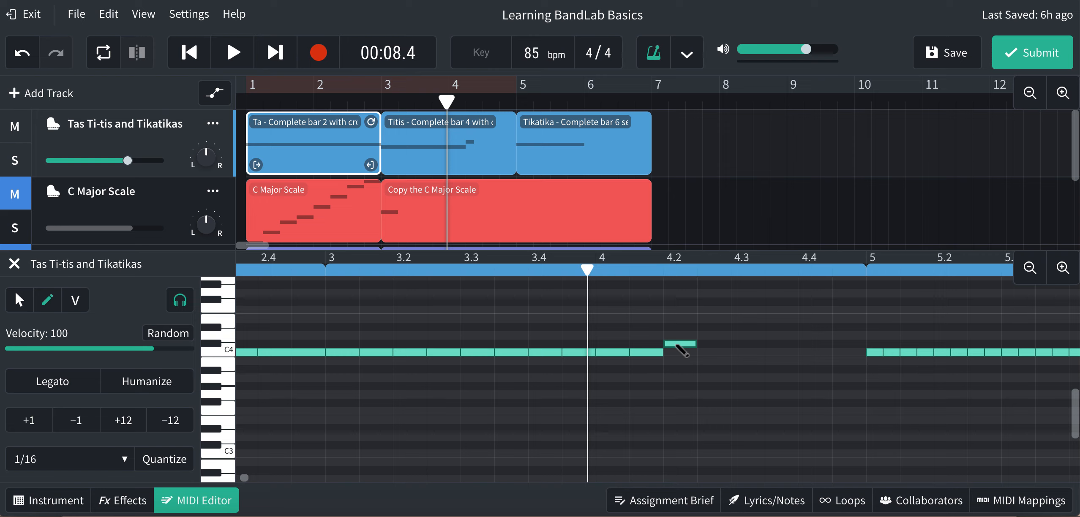
pyautogui.moveTo(677, 344); pyautogui.dragTo(678, 353)
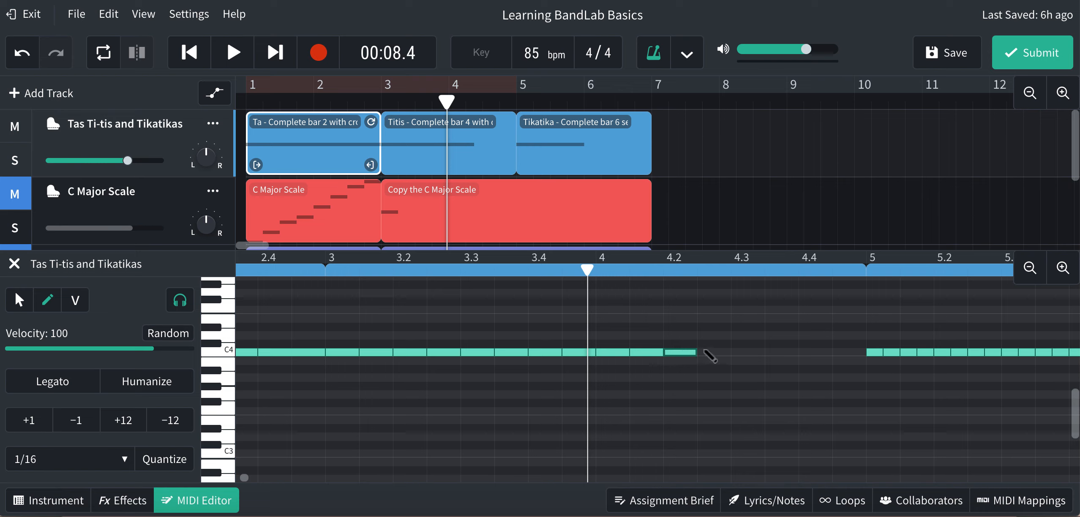
pyautogui.press('Delete')
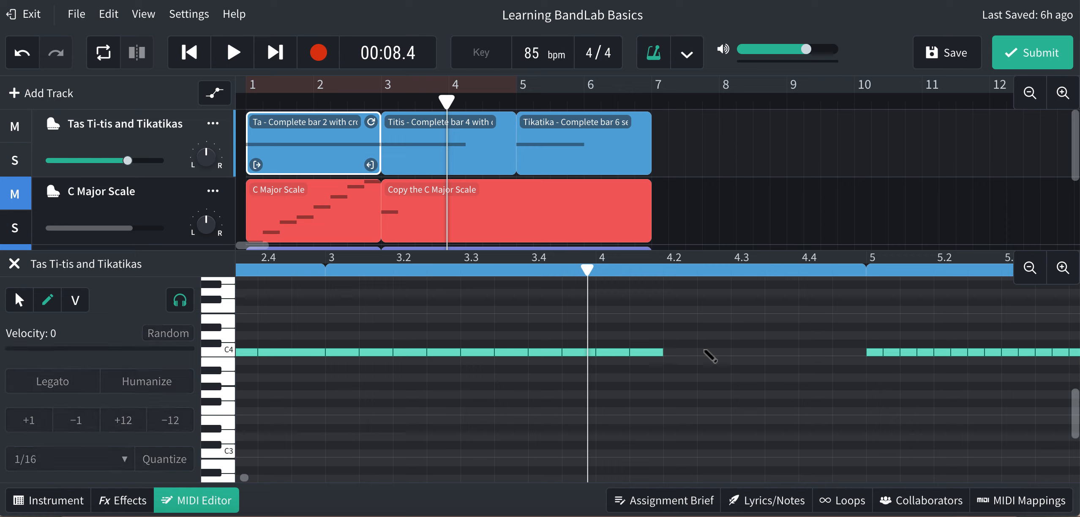
# Fill the remaining three beats of bar 4 with six half-beat notes on C4
pyautogui.click(673, 353)
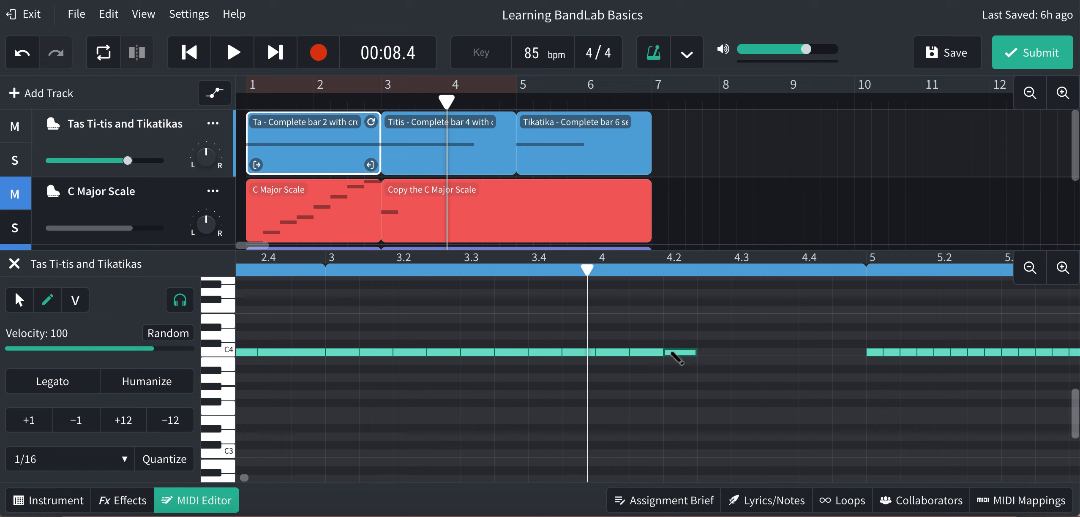
pyautogui.click(715, 353)
pyautogui.click(747, 353)
pyautogui.click(781, 353)
pyautogui.click(815, 353)
pyautogui.click(848, 354)
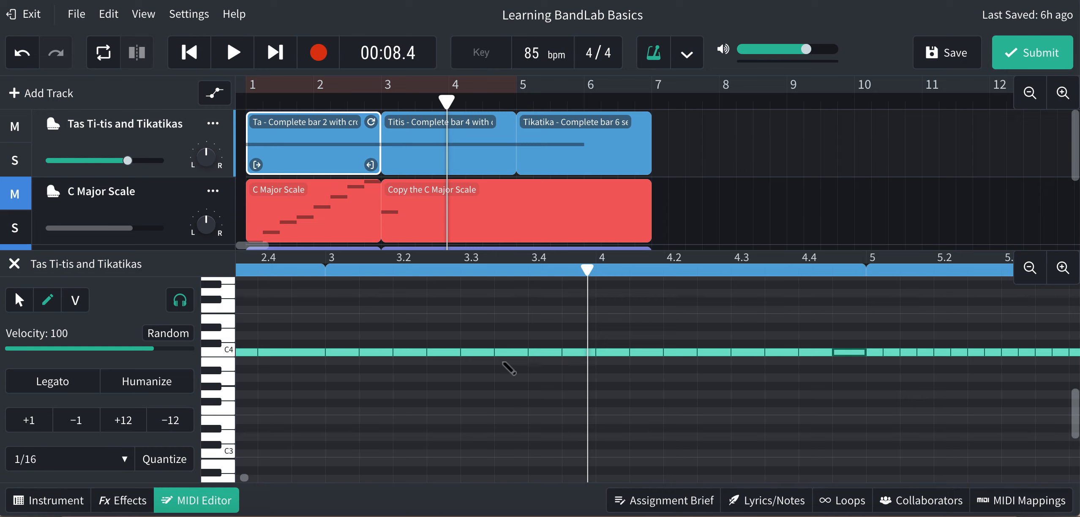
# Play back the example Tikatika notes from the start of bar 5
pyautogui.hscroll(5, 714, 383)
pyautogui.hscroll(4, 717, 386)
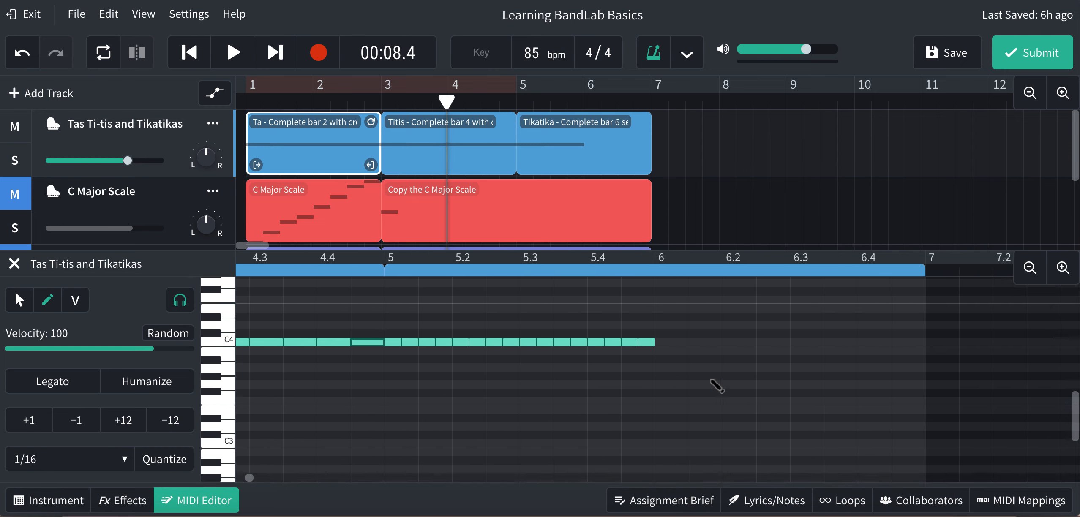
pyautogui.hscroll(2, 717, 386)
pyautogui.moveTo(446, 100); pyautogui.dragTo(517, 100)
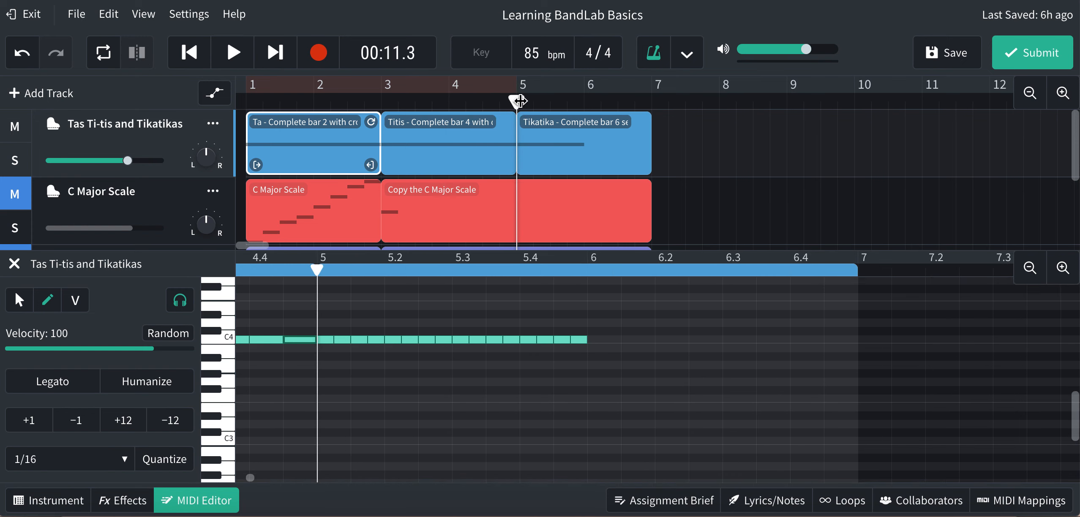
pyautogui.press('space')
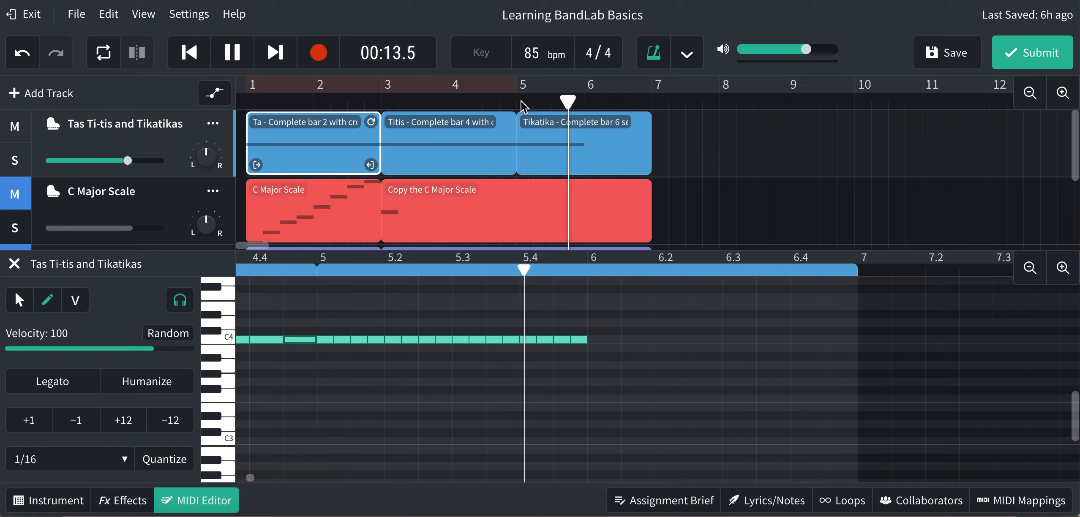
pyautogui.press('space')
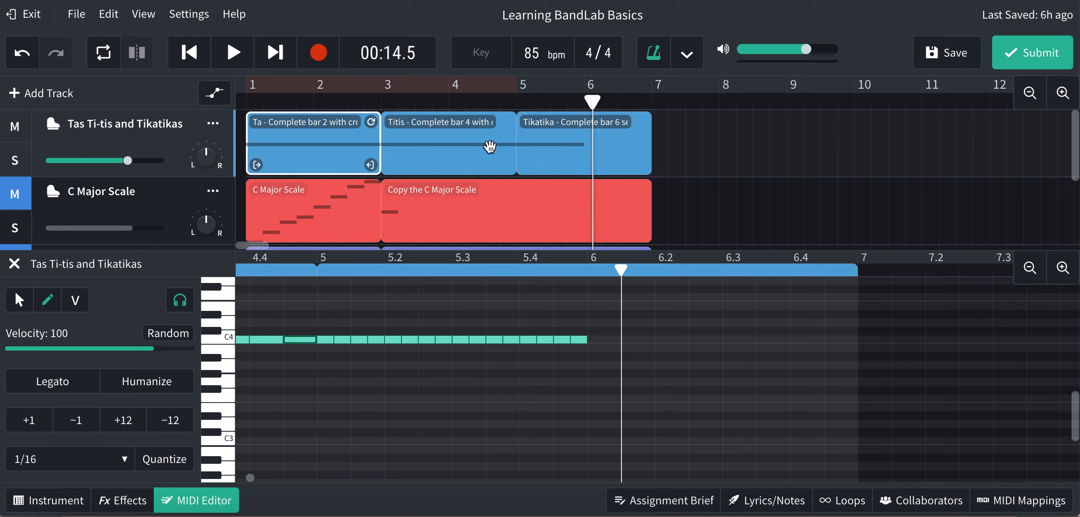
# Fill the first beat of bar 6 with four quarter-beat notes on C4, shortening the first one to a quarter beat
pyautogui.moveTo(535, 103); pyautogui.dragTo(514, 100)
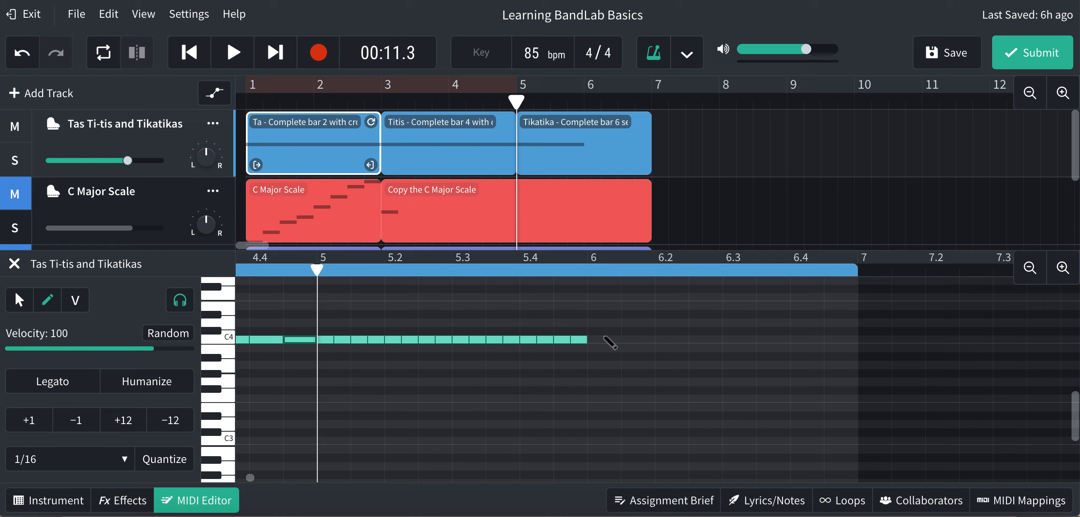
pyautogui.hscroll(2, 565, 339)
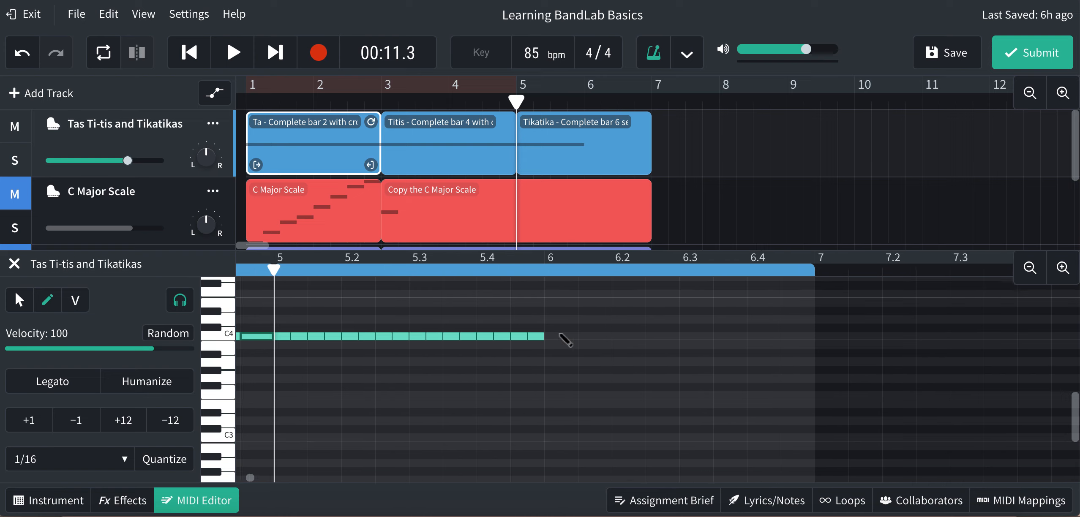
pyautogui.click(548, 268)
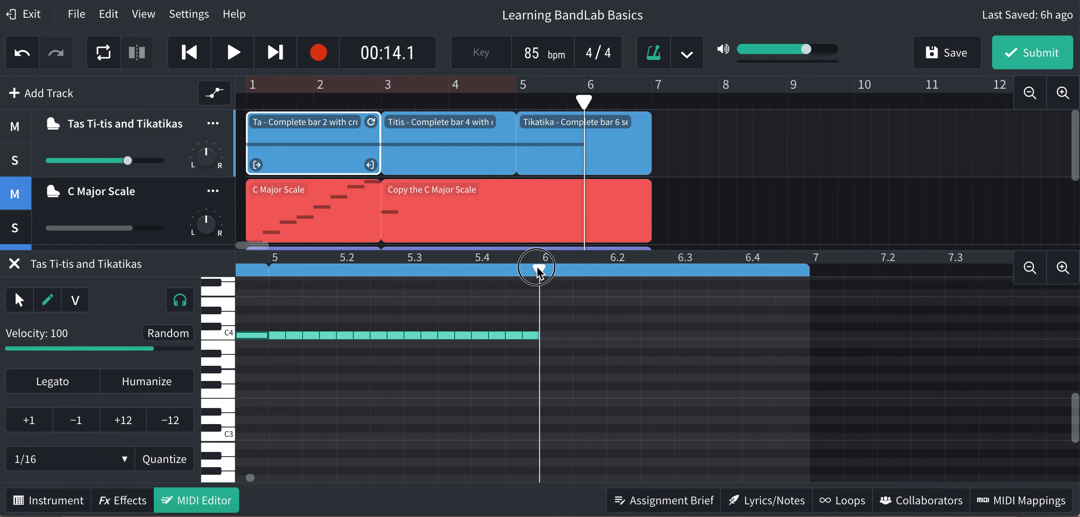
pyautogui.click(1069, 274)
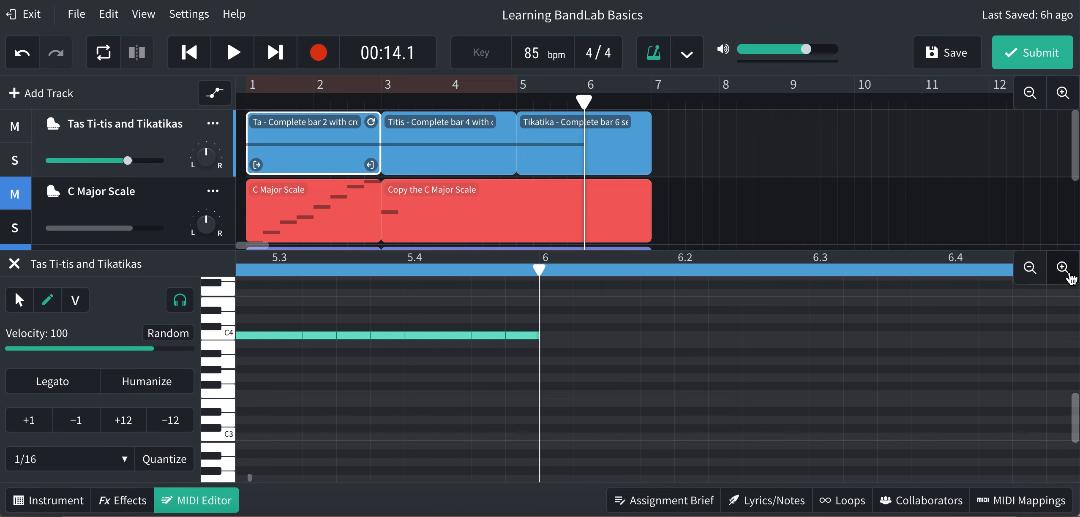
pyautogui.hscroll(3, 937, 345)
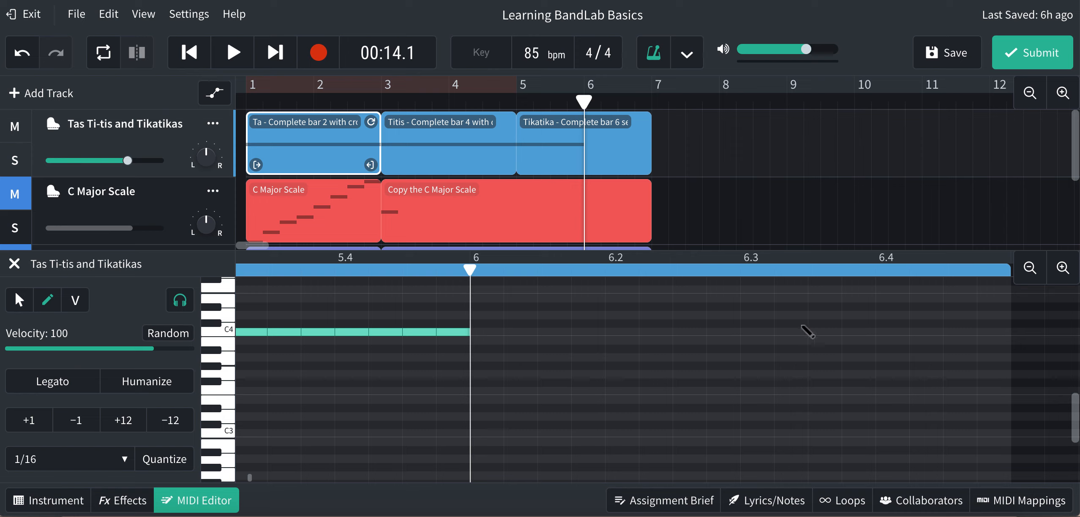
pyautogui.click(489, 334)
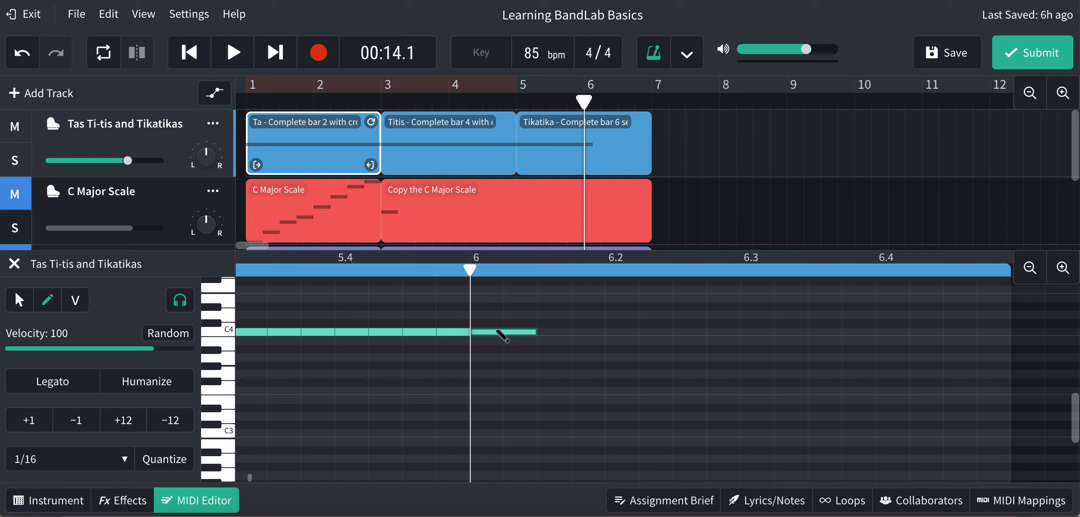
pyautogui.moveTo(536, 330); pyautogui.dragTo(503, 334)
pyautogui.click(516, 331)
pyautogui.click(550, 331)
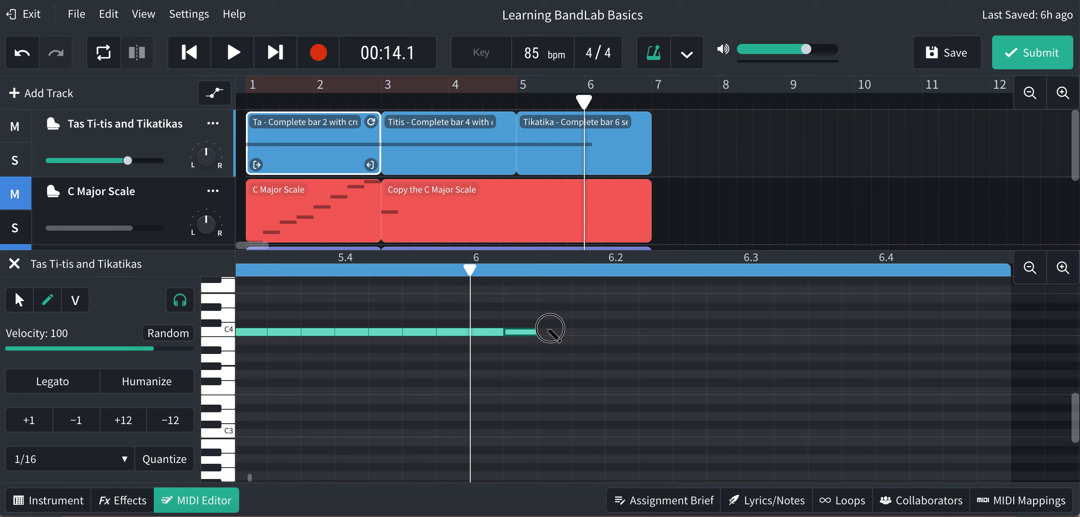
pyautogui.click(587, 332)
# Fill the second and third beats of bar 6 with eight quarter-beat notes, moving any off-pitch note to C4
pyautogui.click(620, 332)
pyautogui.click(657, 332)
pyautogui.click(689, 332)
pyautogui.click(723, 332)
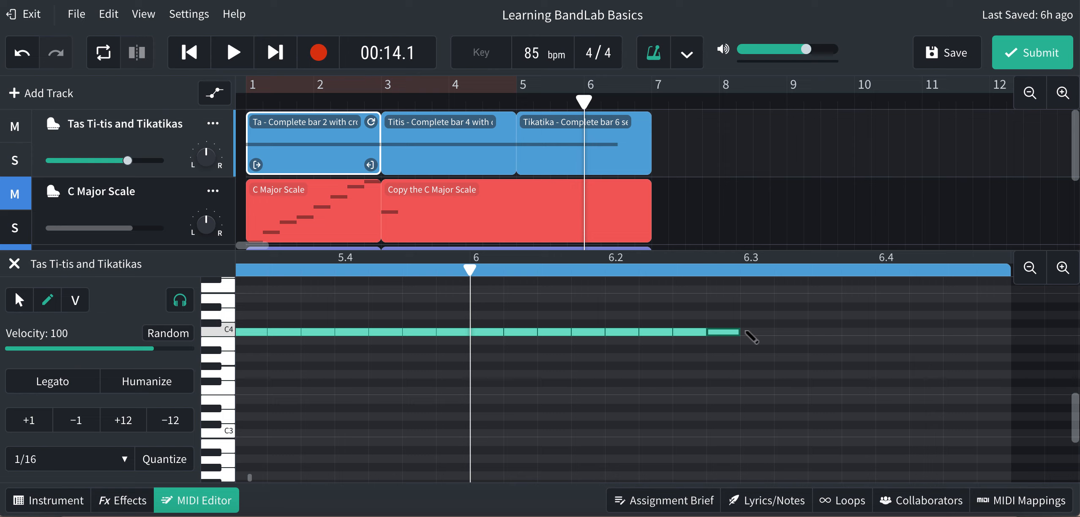
pyautogui.click(752, 327)
pyautogui.moveTo(756, 325); pyautogui.dragTo(758, 334)
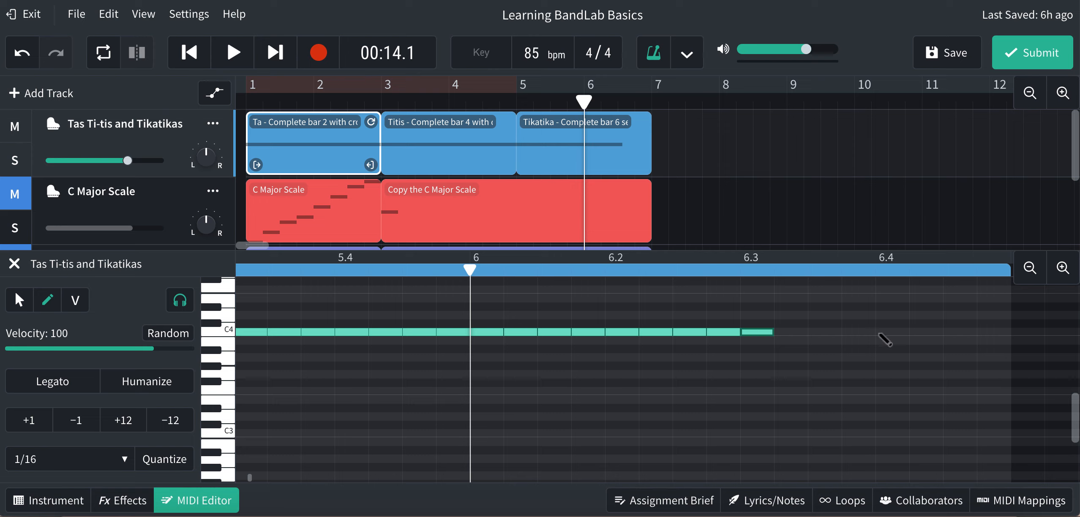
pyautogui.click(796, 333)
pyautogui.click(824, 332)
pyautogui.click(858, 333)
# Fill the last beat of bar 6 with four quarter-beat notes on C4, moving the off-pitch third one down to C4
pyautogui.click(892, 333)
pyautogui.click(924, 332)
pyautogui.click(959, 323)
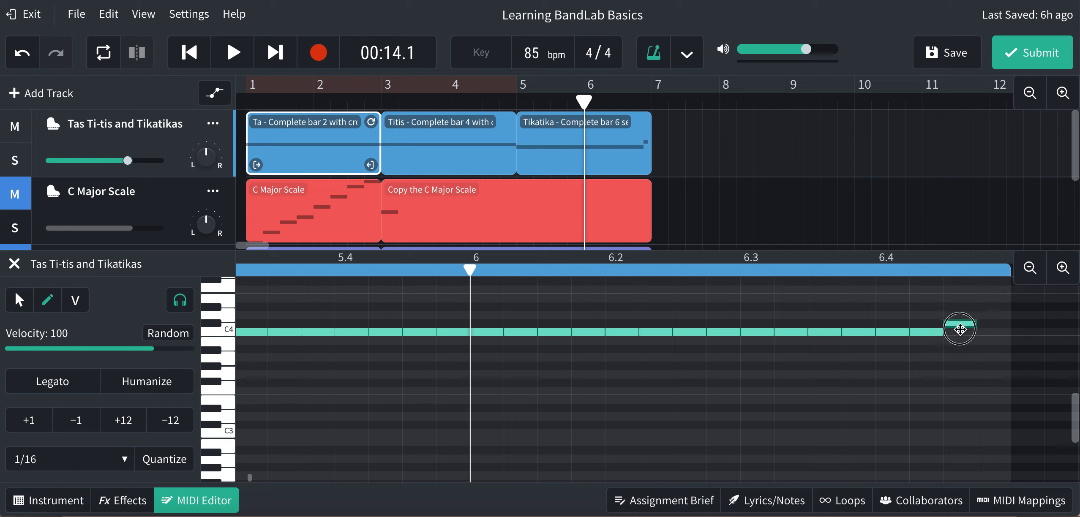
pyautogui.moveTo(960, 330); pyautogui.dragTo(959, 333)
pyautogui.click(985, 333)
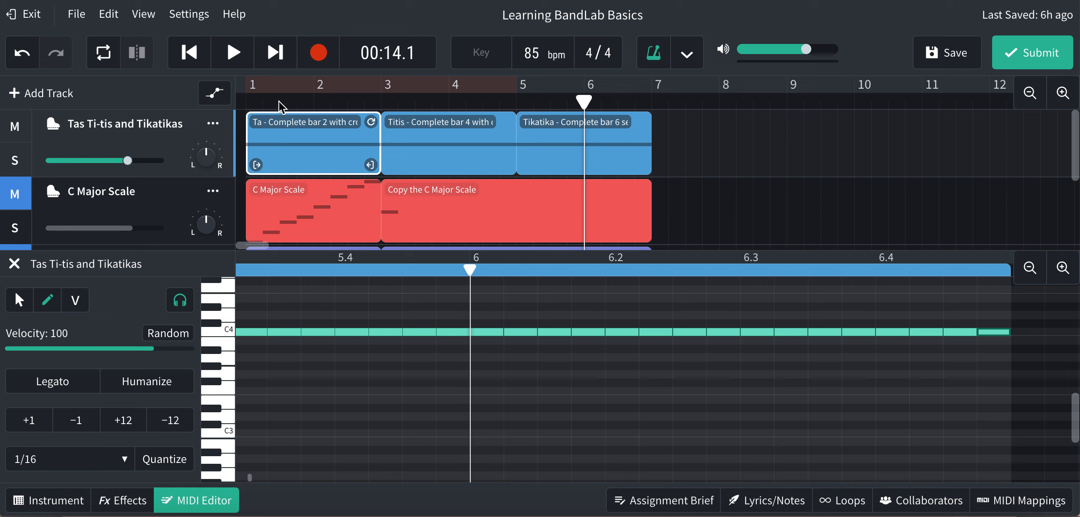
# Play back the rhythm notes from early in bar 4 into bar 6
pyautogui.click(466, 101)
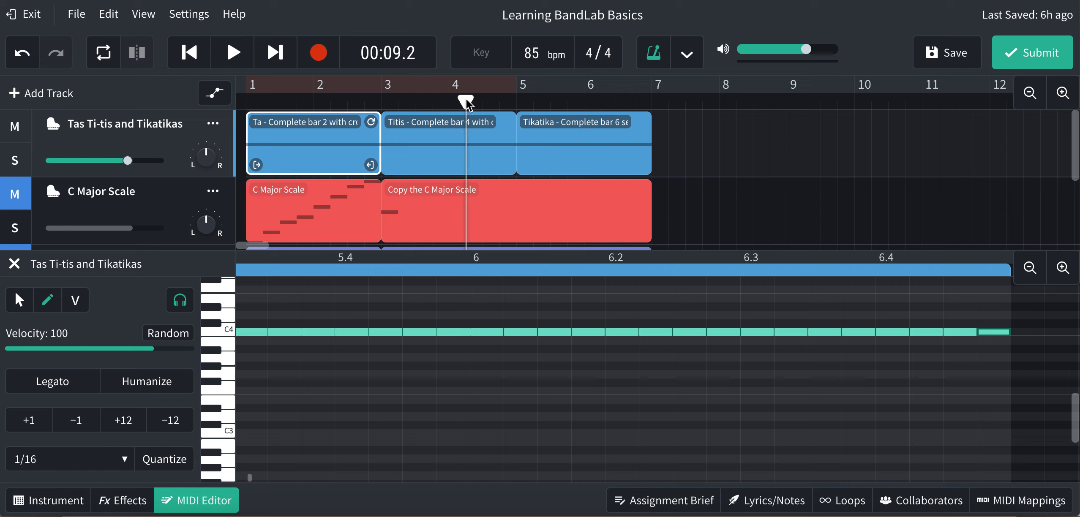
pyautogui.press('space')
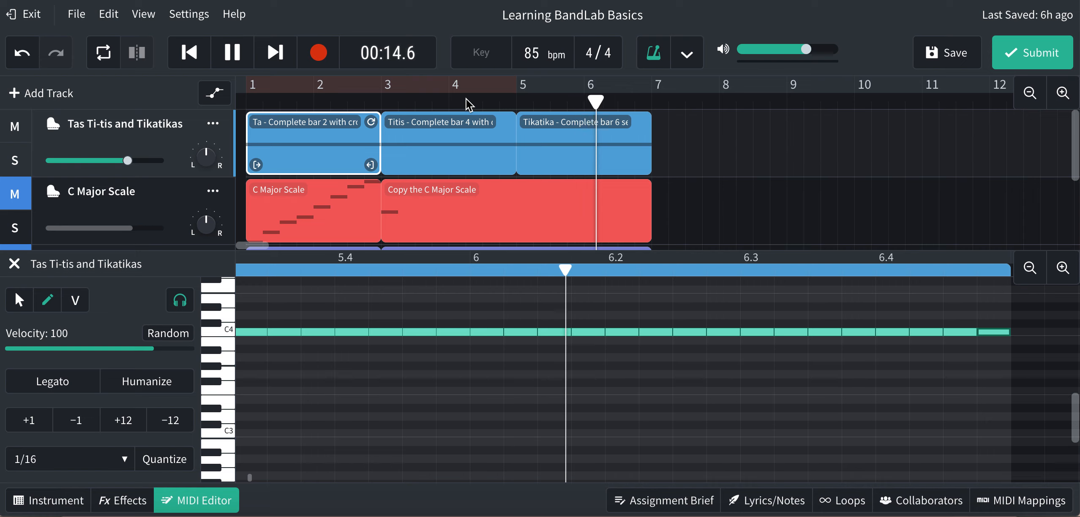
pyautogui.press('space')
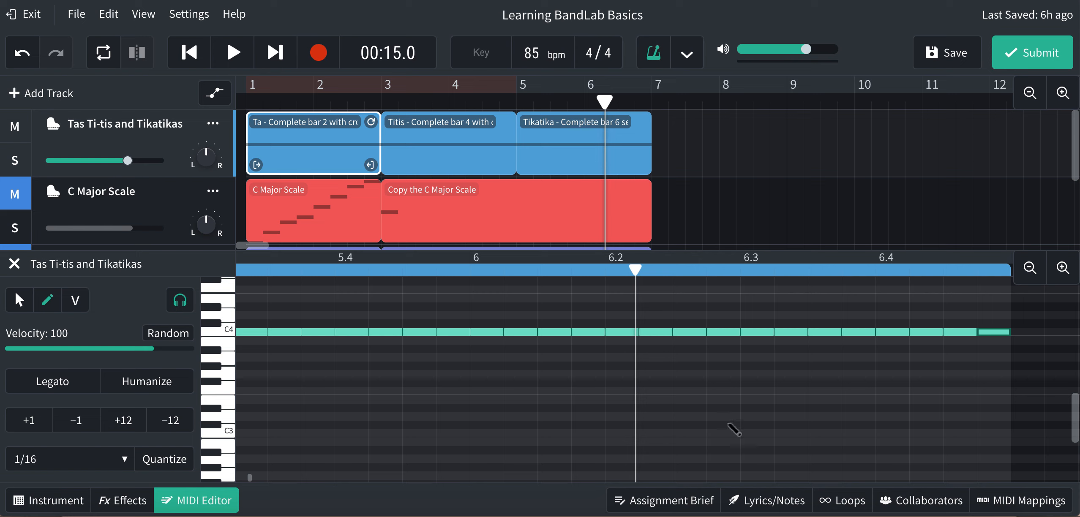
# Open the assignment brief to review the list of tasks
pyautogui.click(686, 497)
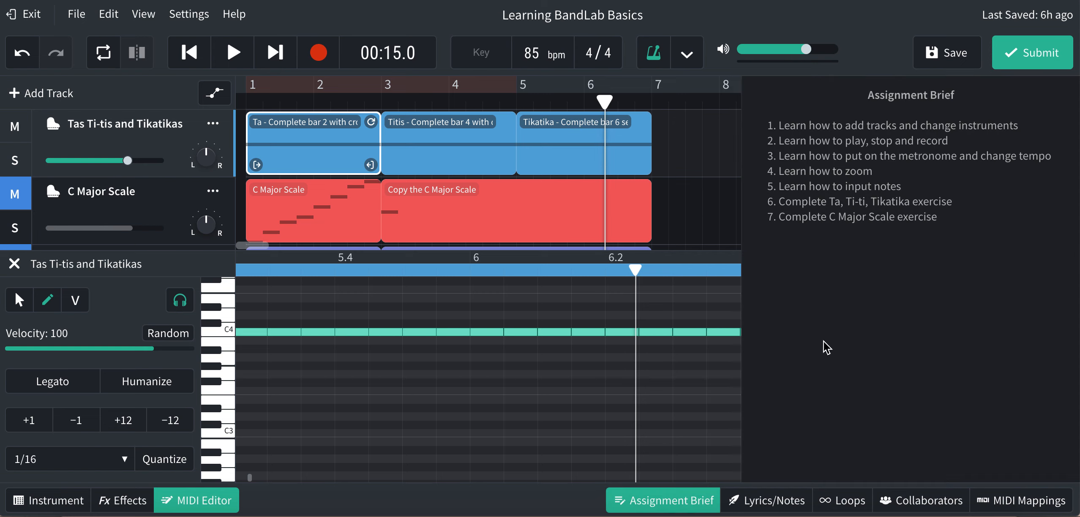